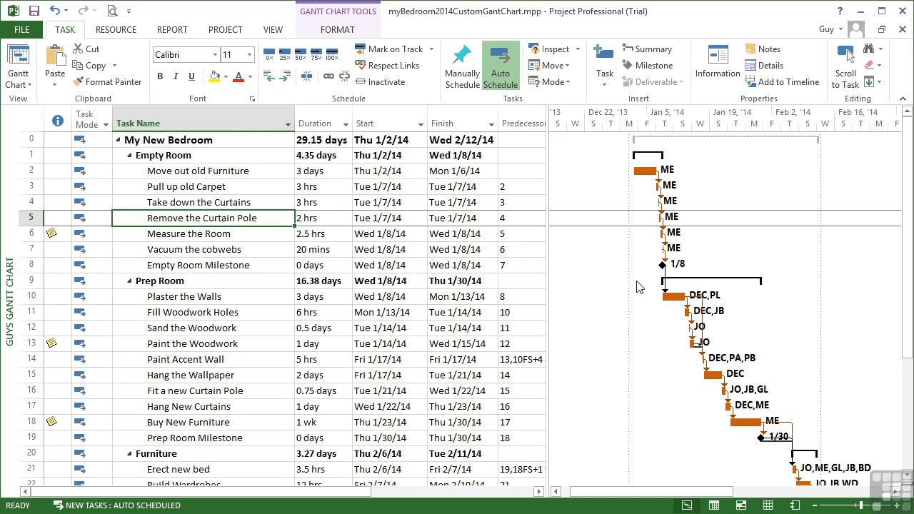
click(30, 85)
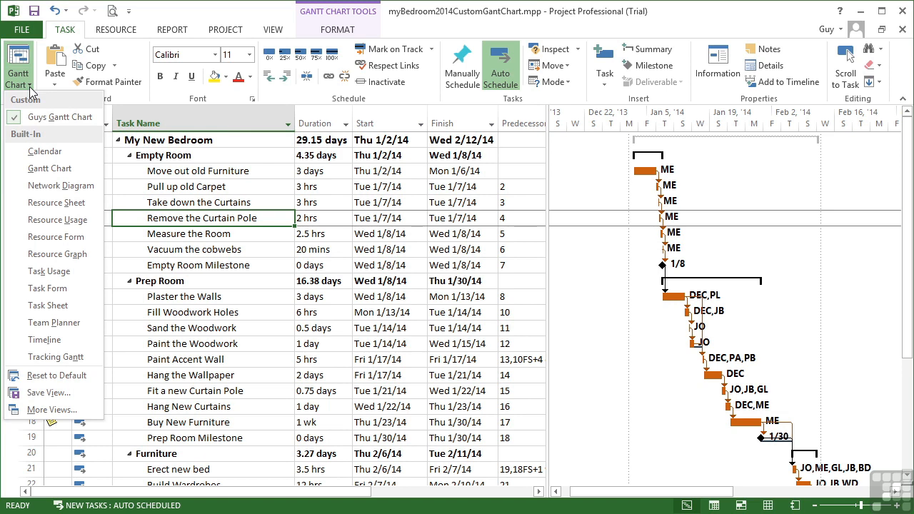
click(67, 125)
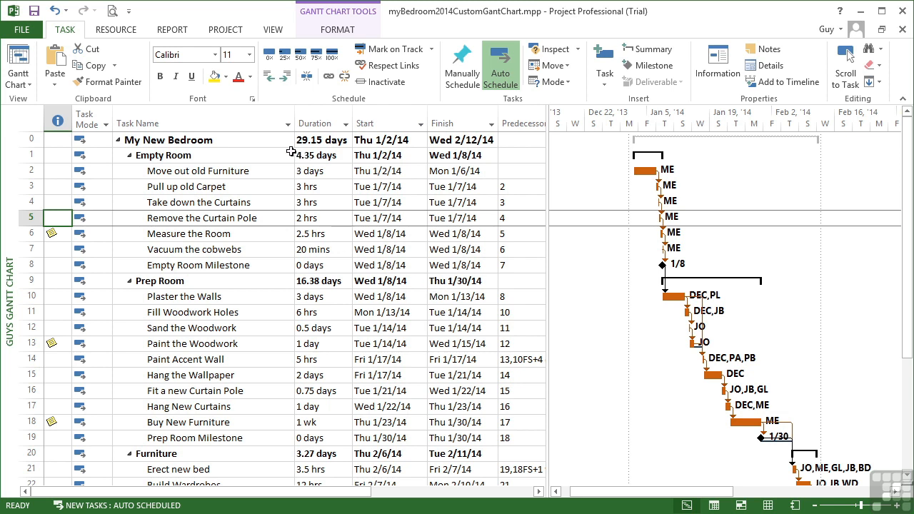
- Copy the Entry task table as a new table named "Guys Custom Table" and set it to show in the menu
click(270, 31)
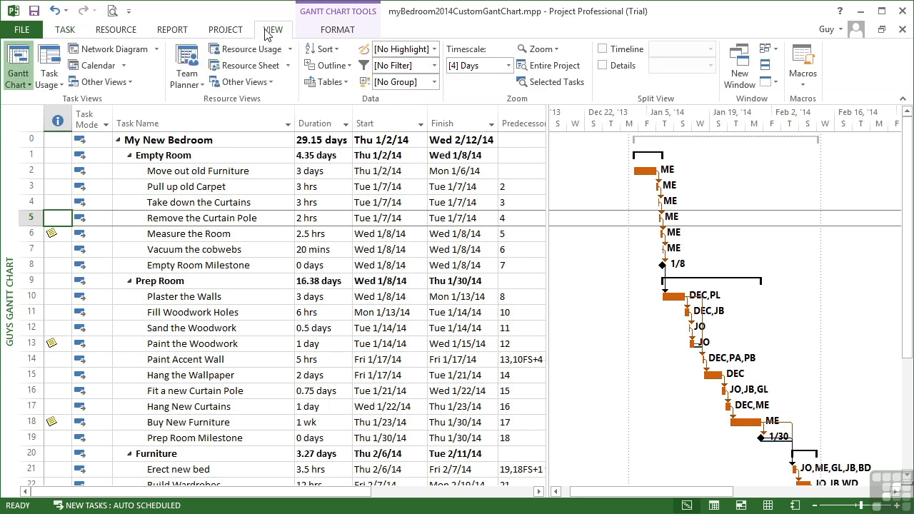
click(348, 85)
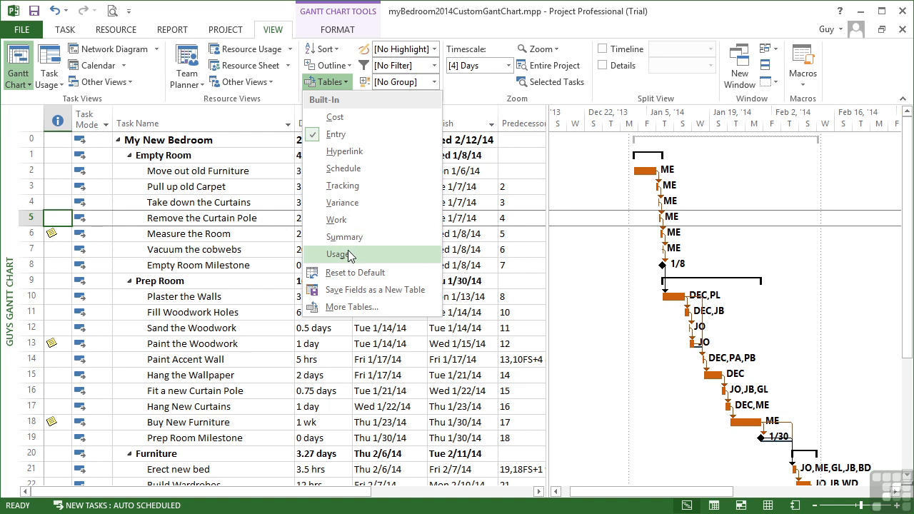
click(352, 307)
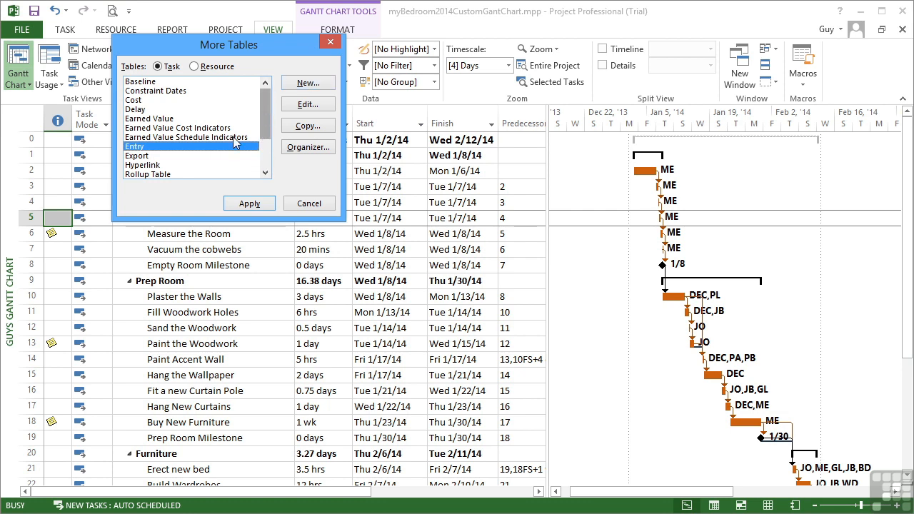
click(321, 125)
click(314, 151)
key(BackSpace)
key(BackSpace)
key(BackSpace)
key(BackSpace)
key(BackSpace)
key(BackSpace)
key(BackSpace)
key(BackSpace)
key(BackSpace)
key(BackSpace)
key(BackSpace)
key(BackSpace)
key(BackSpace)
key(BackSpace)
text(Guys Custom Table)
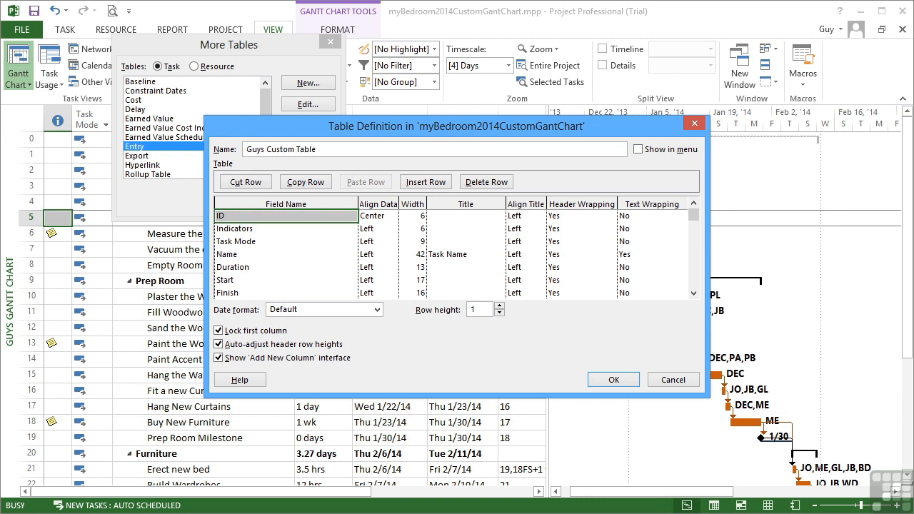
click(638, 150)
- Look through the field rows of the new table's definition, from ID to Finish
click(262, 236)
click(262, 243)
click(252, 218)
click(254, 230)
click(256, 242)
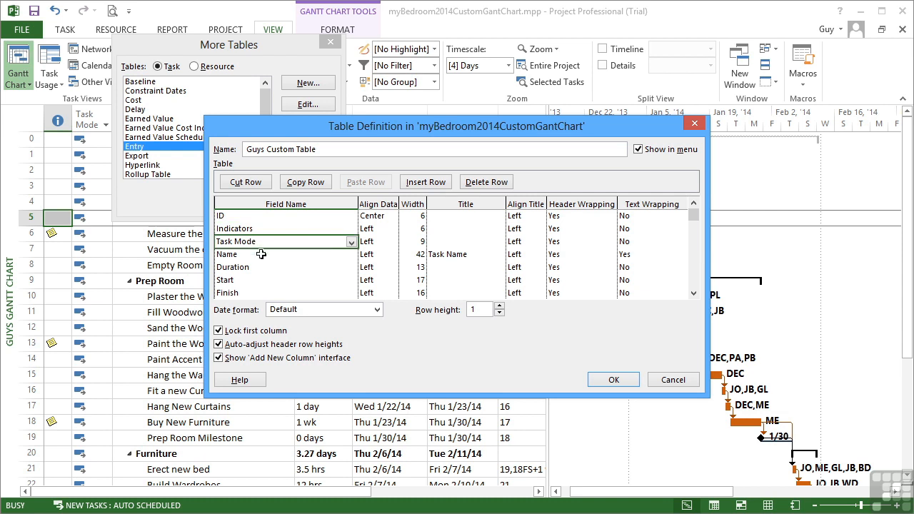
click(262, 230)
click(275, 241)
click(263, 255)
click(263, 267)
click(265, 280)
click(267, 293)
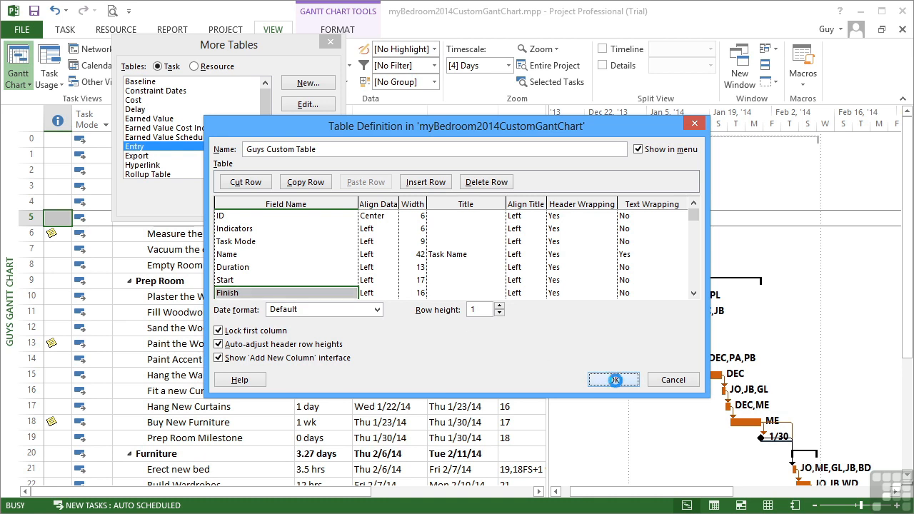
- Save the table definition and apply Guys Custom Table to the current Gantt chart view
click(614, 380)
click(245, 205)
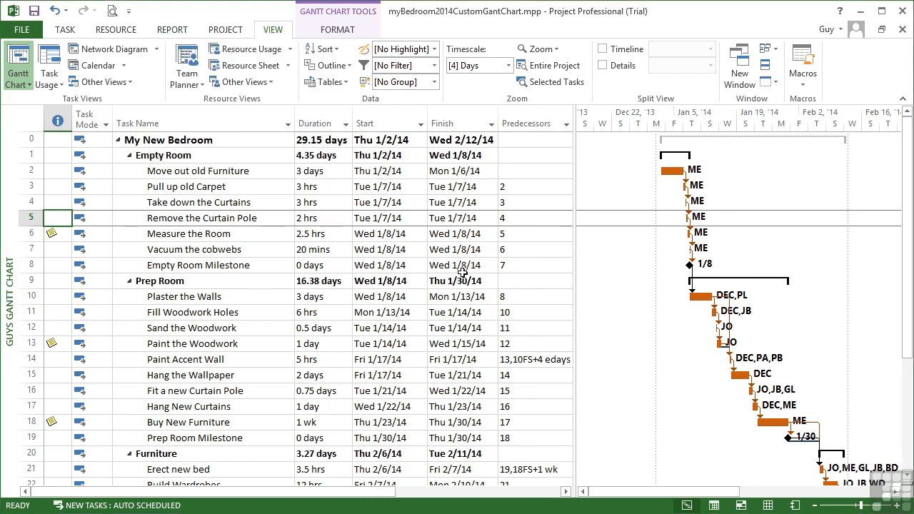
click(346, 83)
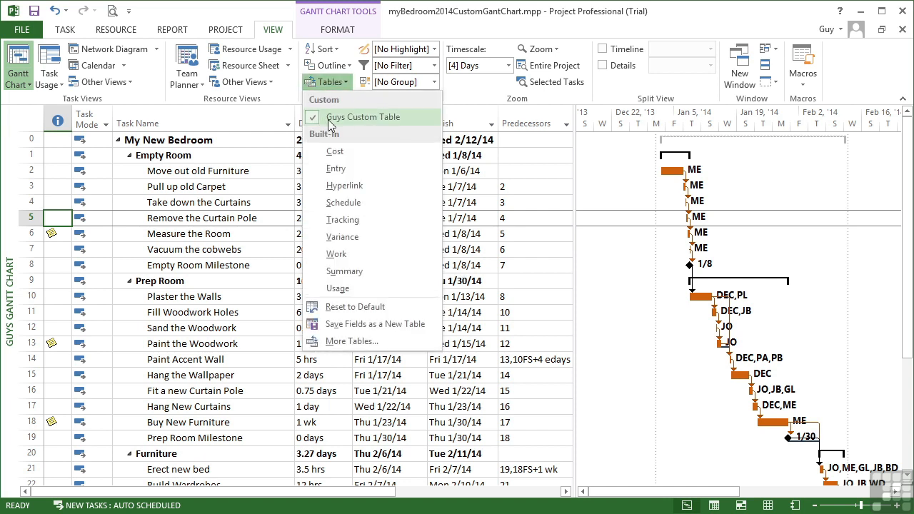
click(285, 217)
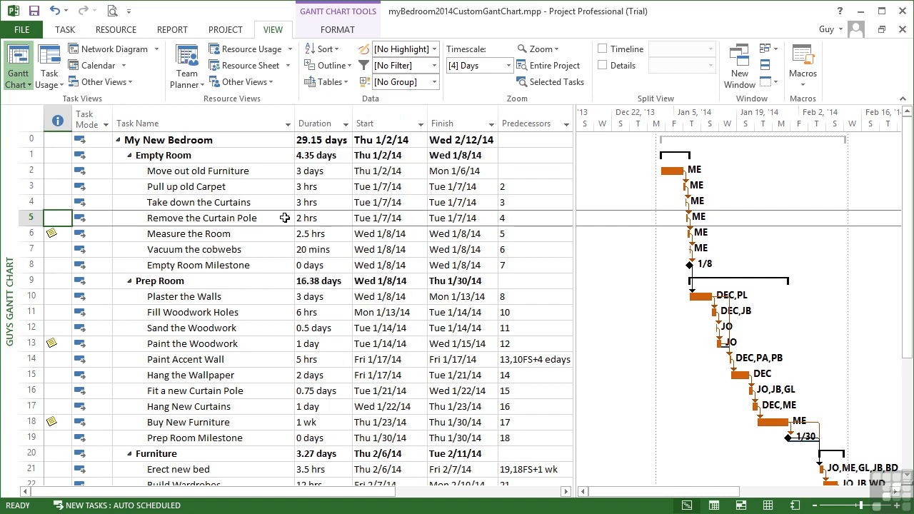
- Widen the table area over the Gantt chart and hide the Finish, Predecessors and Task Mode columns
drag(575, 233, 737, 233)
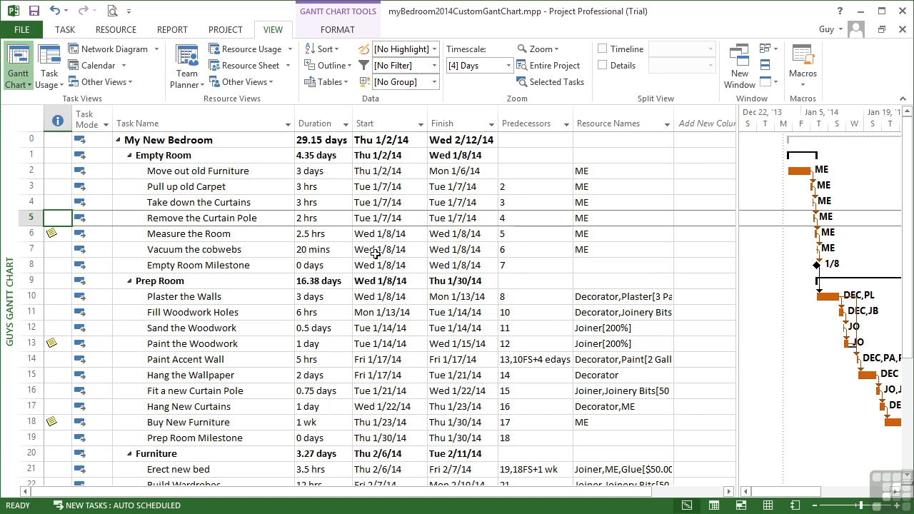
right_click(457, 120)
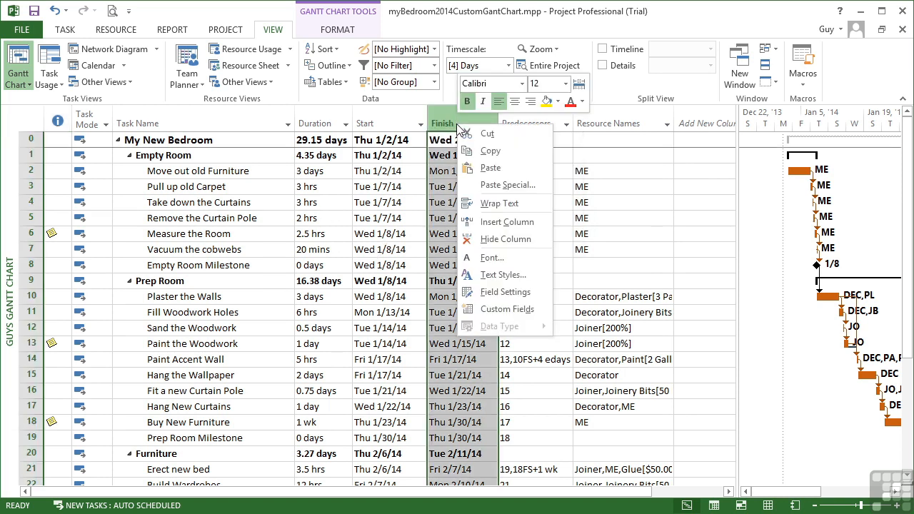
click(493, 238)
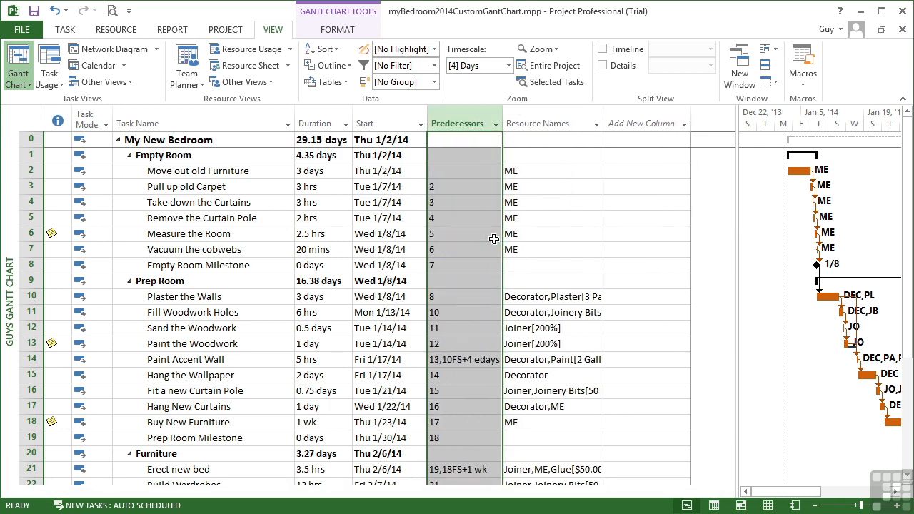
right_click(471, 126)
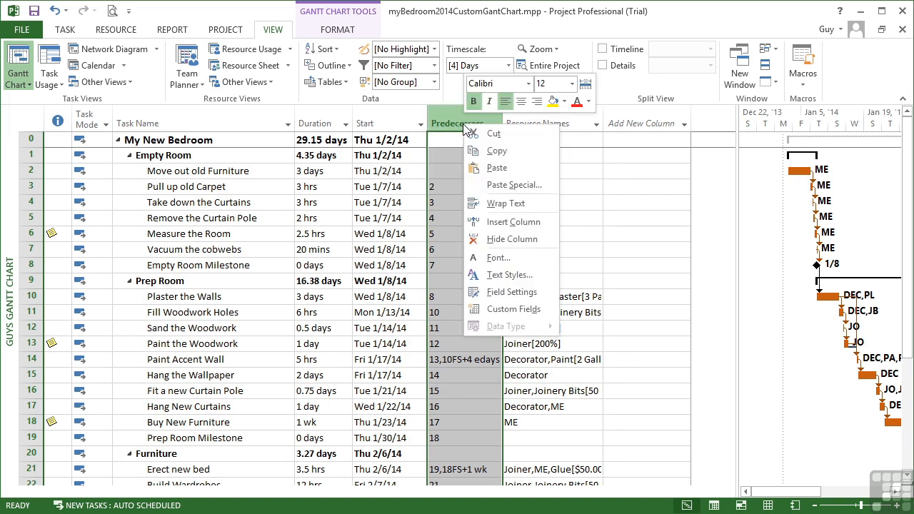
click(497, 240)
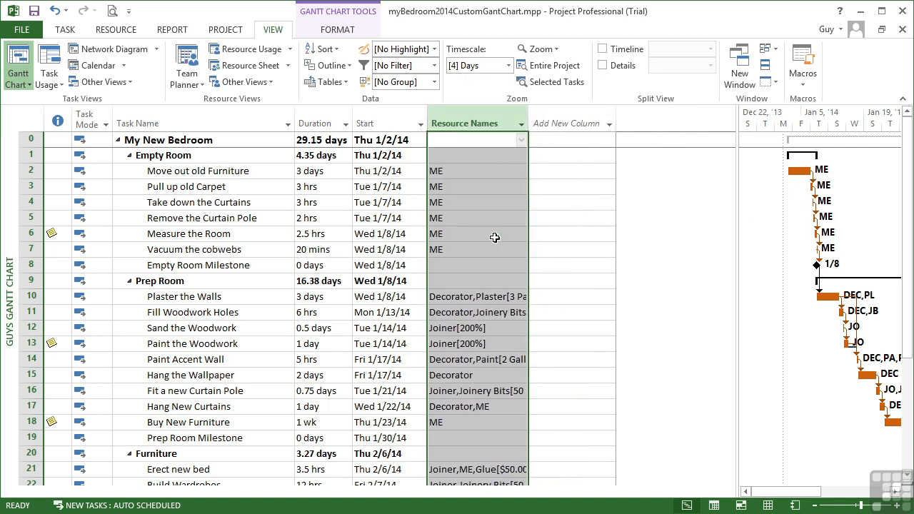
right_click(90, 125)
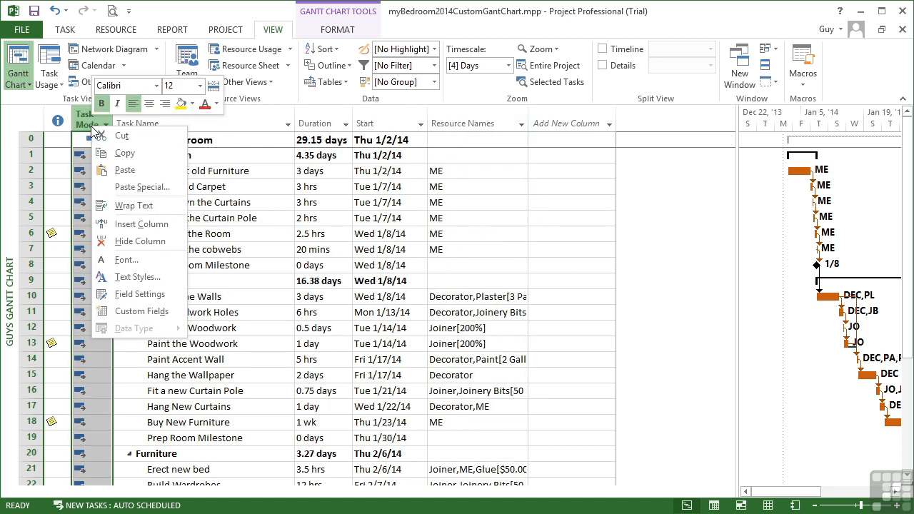
click(136, 241)
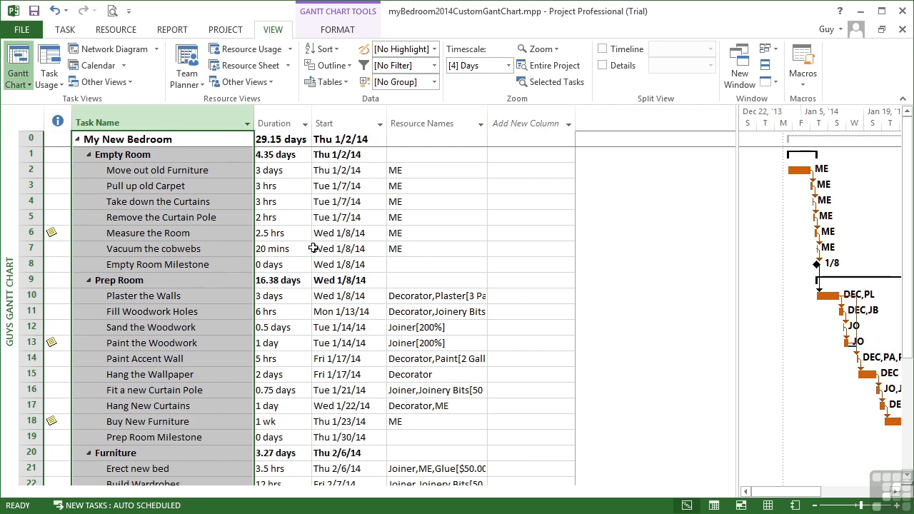
- Insert a Cost column before the Duration column and widen it to fit its amounts
shift+click(269, 124)
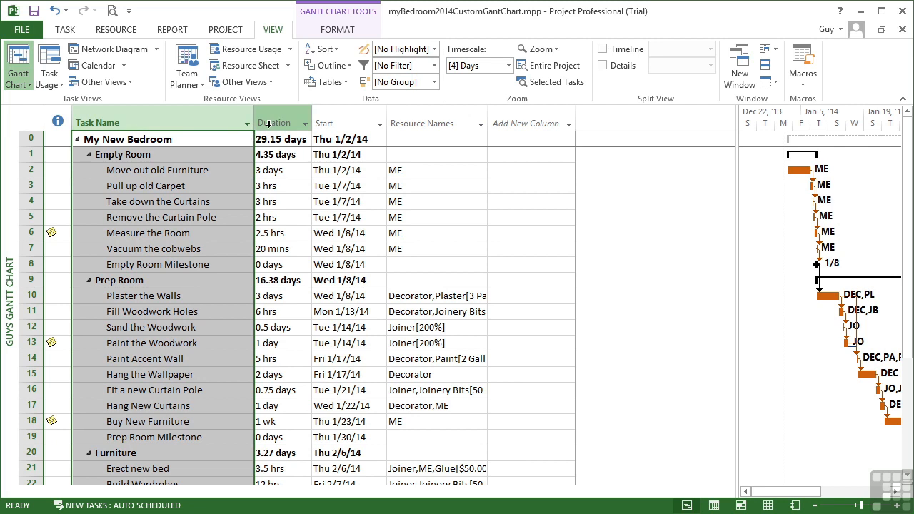
right_click(270, 124)
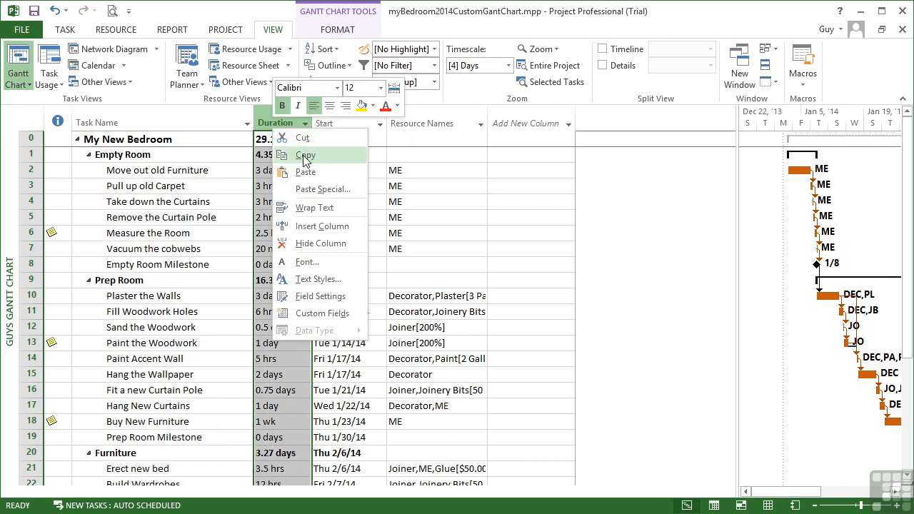
click(325, 226)
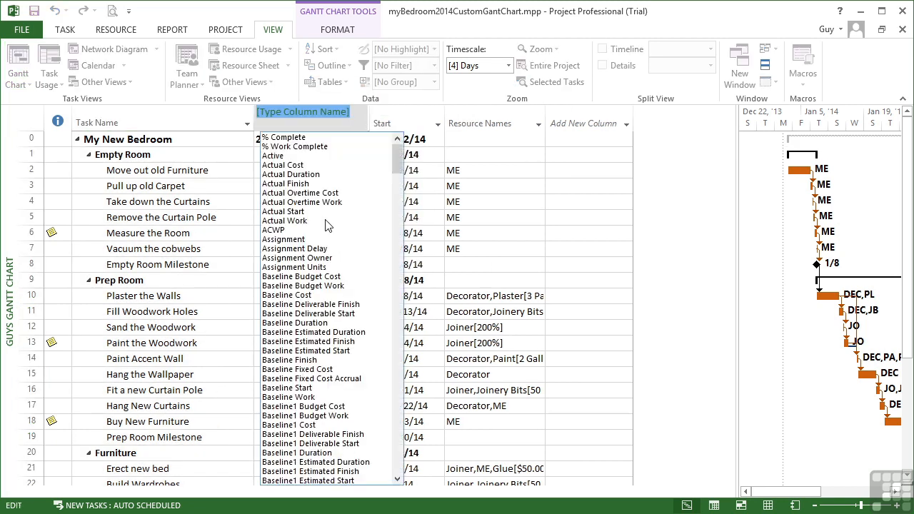
text(cost)
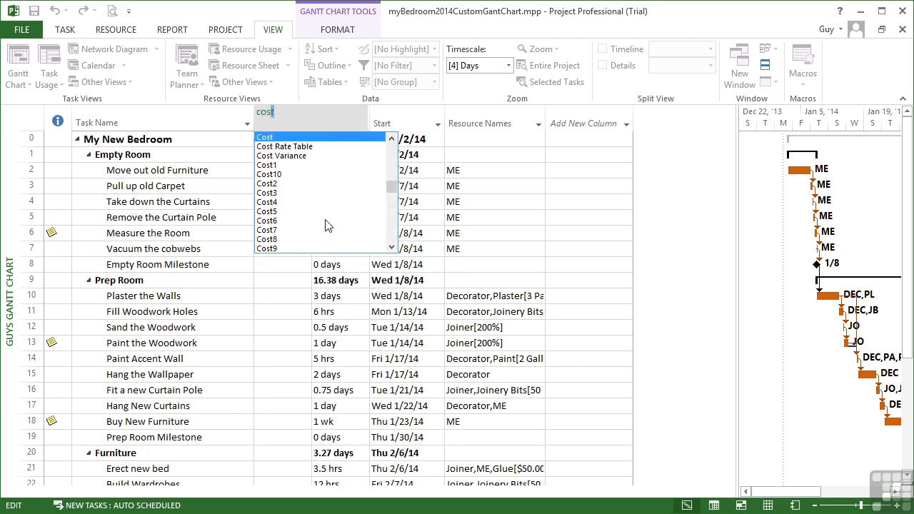
click(276, 137)
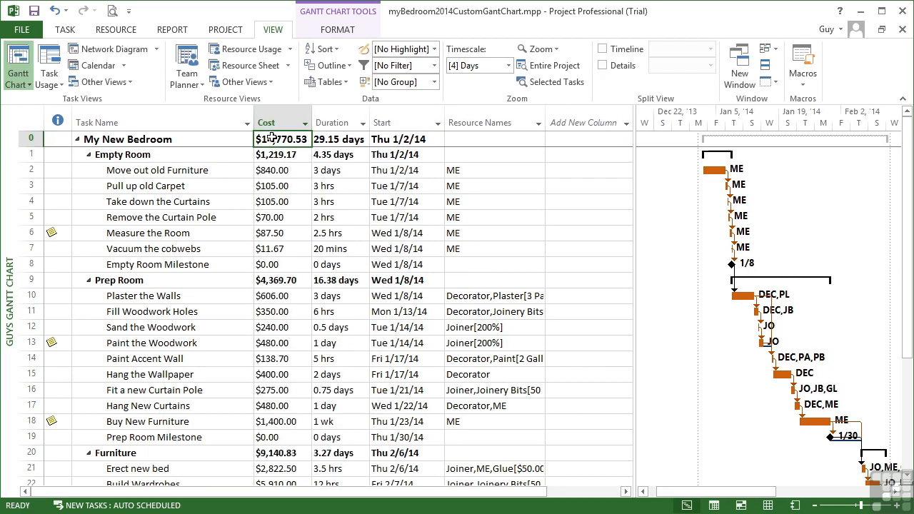
drag(311, 122, 320, 123)
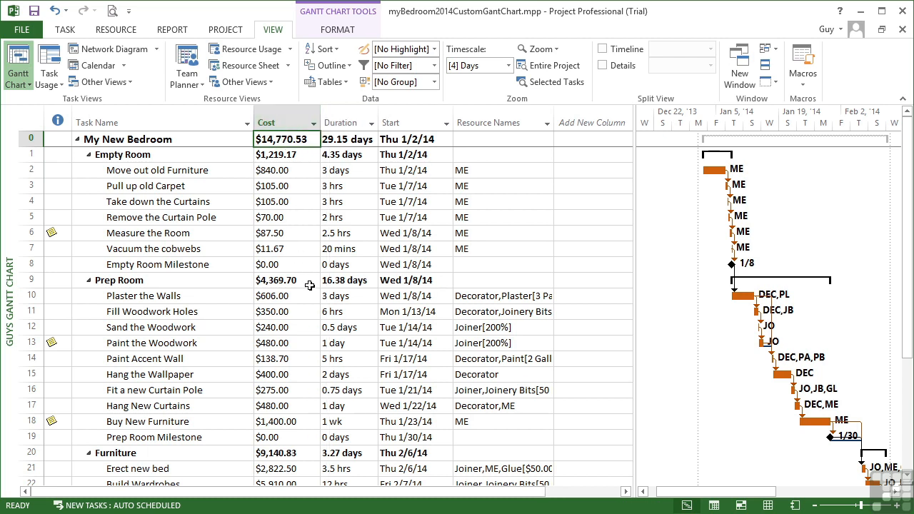
click(483, 123)
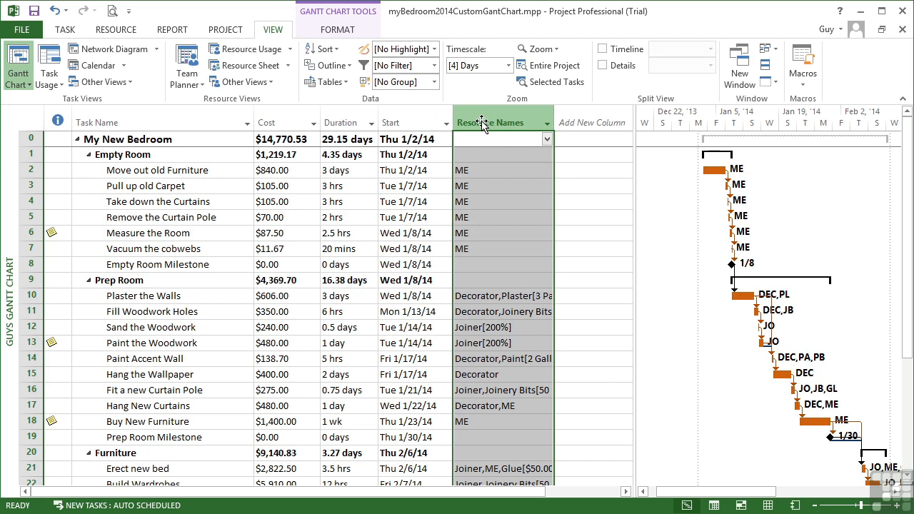
right_click(481, 123)
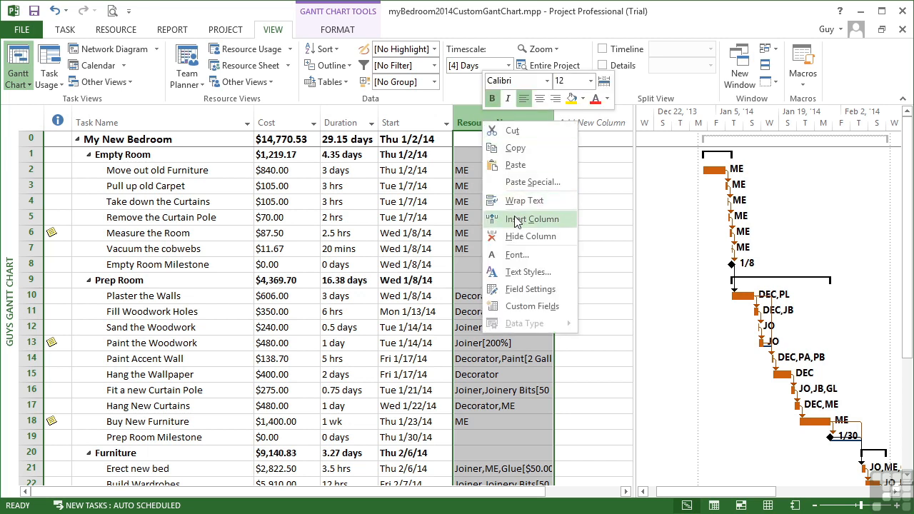
click(518, 220)
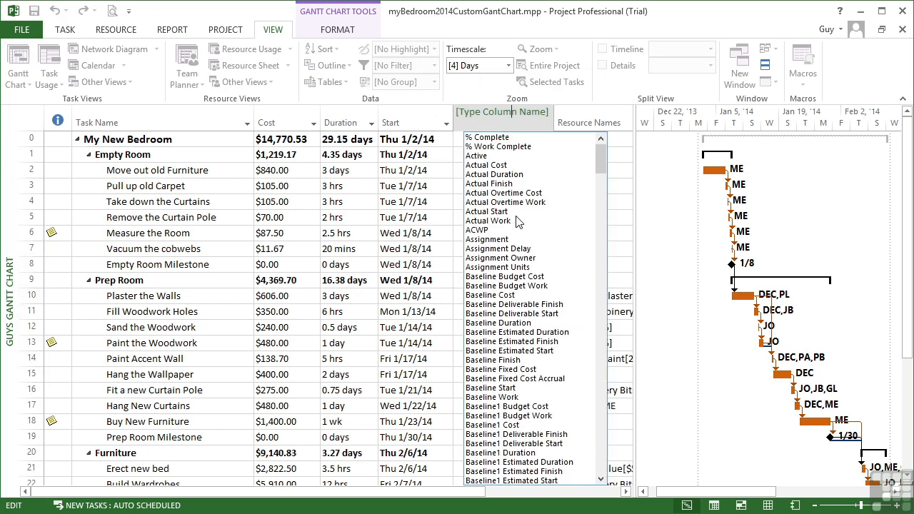
text(wbs)
click(527, 147)
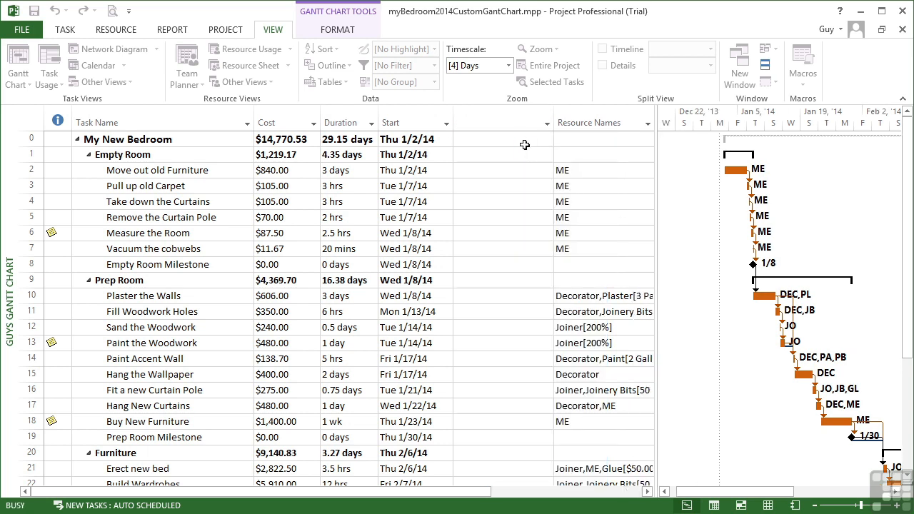
right_click(526, 119)
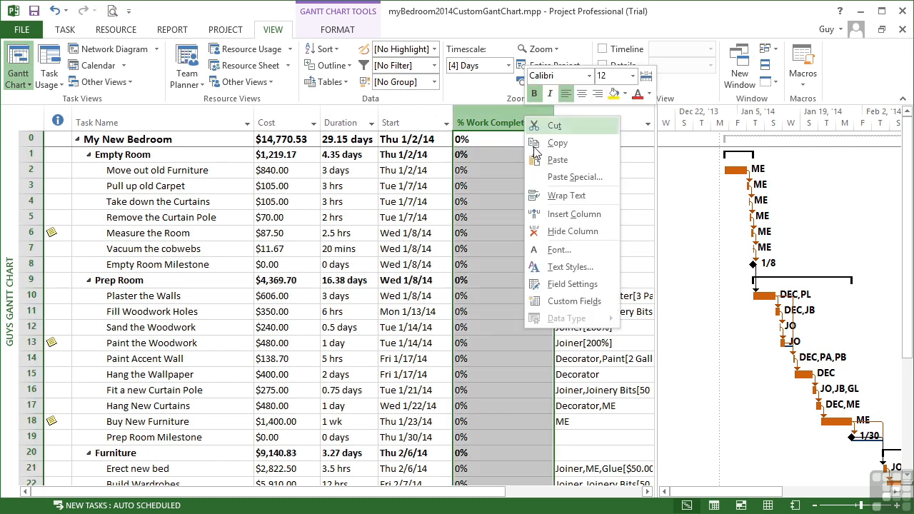
click(556, 231)
- Insert a WBS column before the Resource Names column and fit its width to its contents
right_click(490, 124)
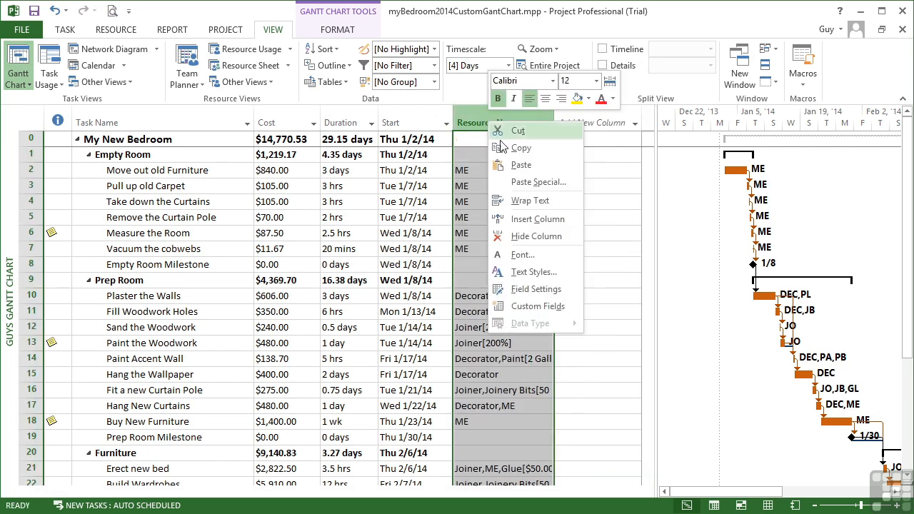
click(530, 220)
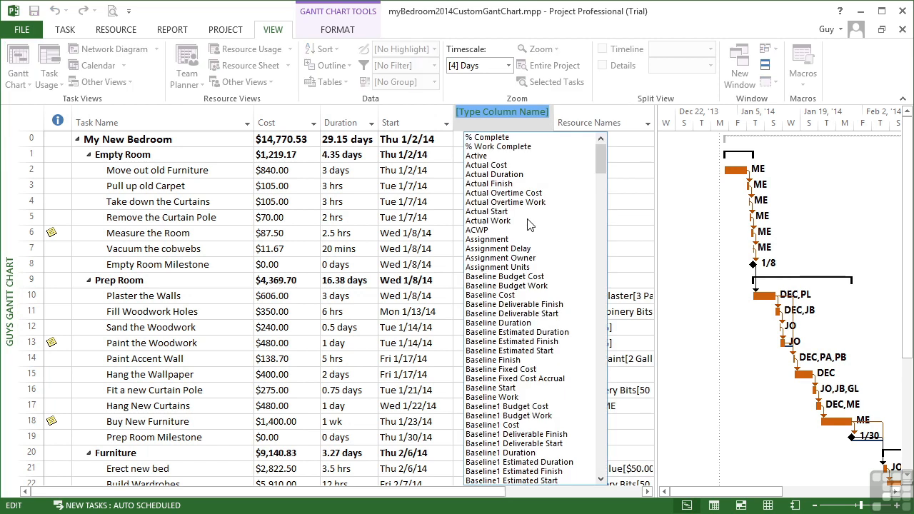
text(wbs)
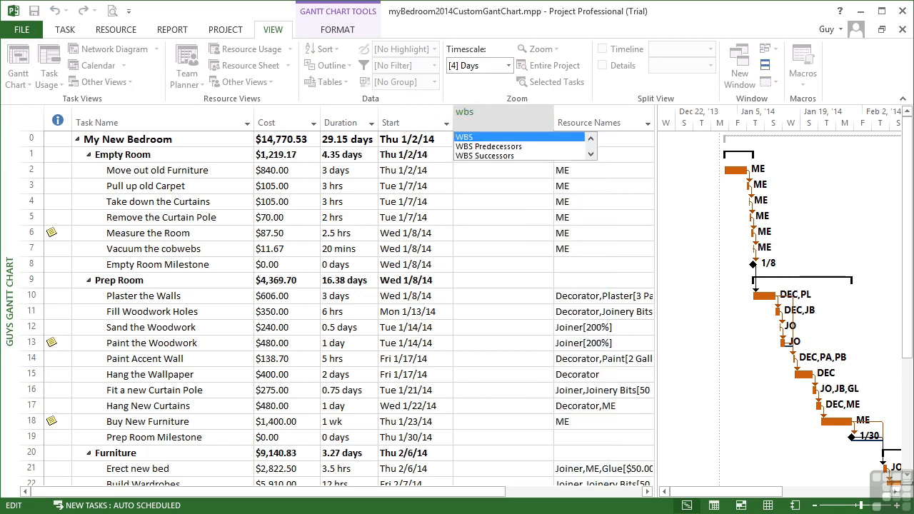
click(477, 136)
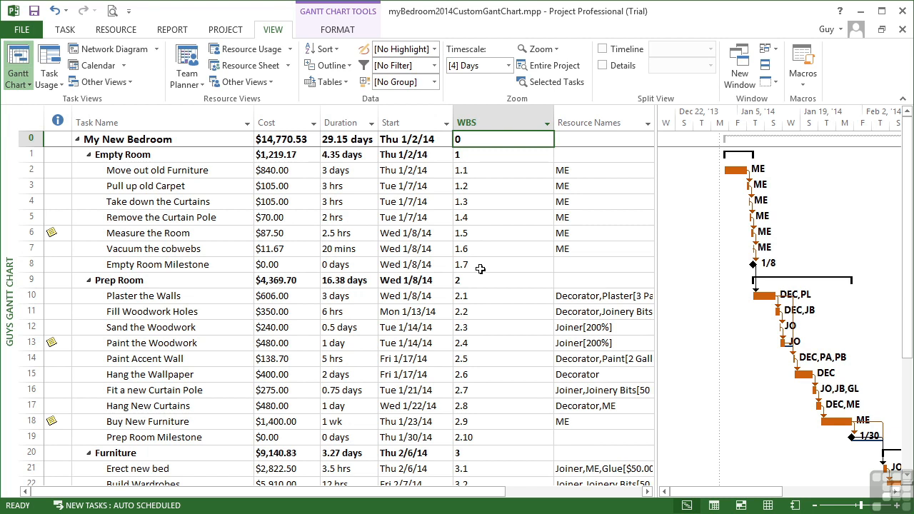
double_click(552, 121)
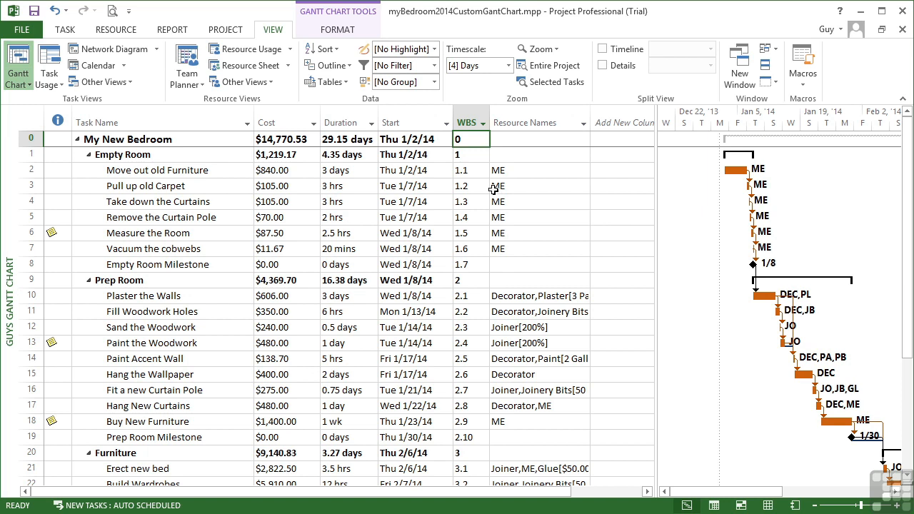
- Switch the task sheet to the built-in Entry table for comparison, then return to Guys Custom Table
click(347, 83)
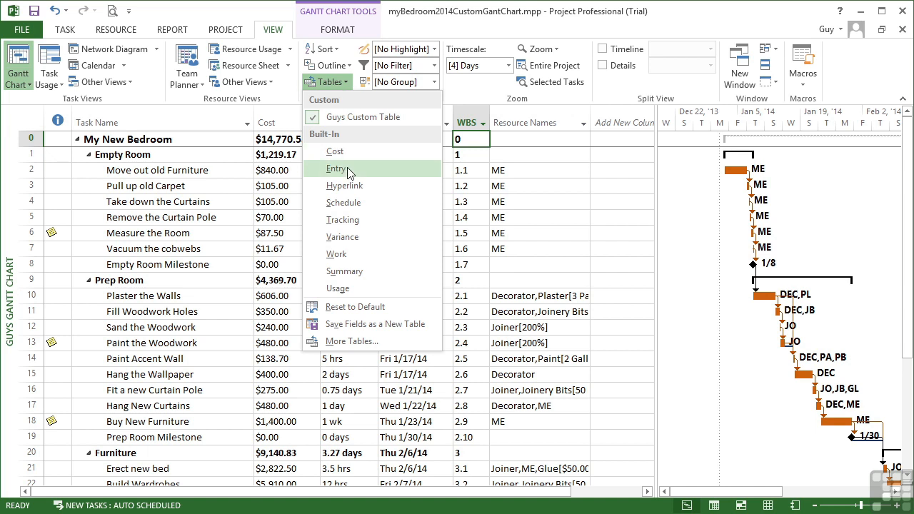
click(349, 171)
click(347, 84)
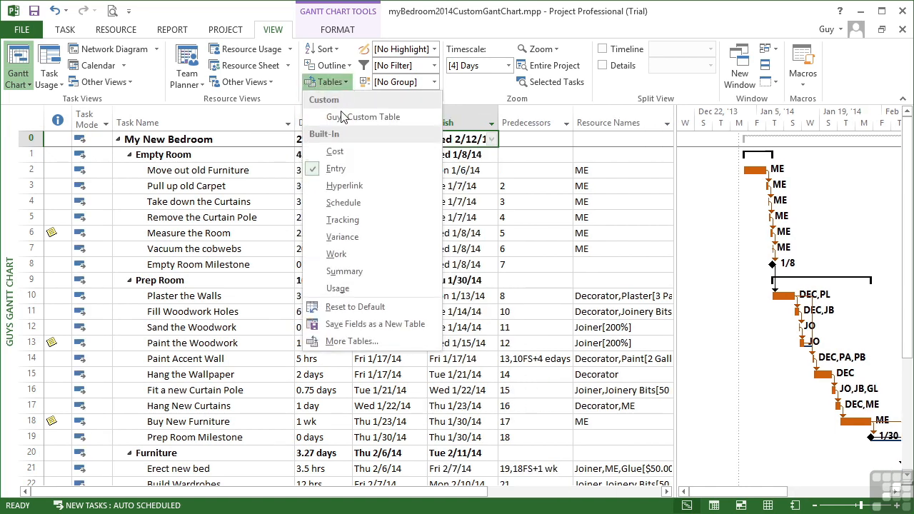
click(340, 115)
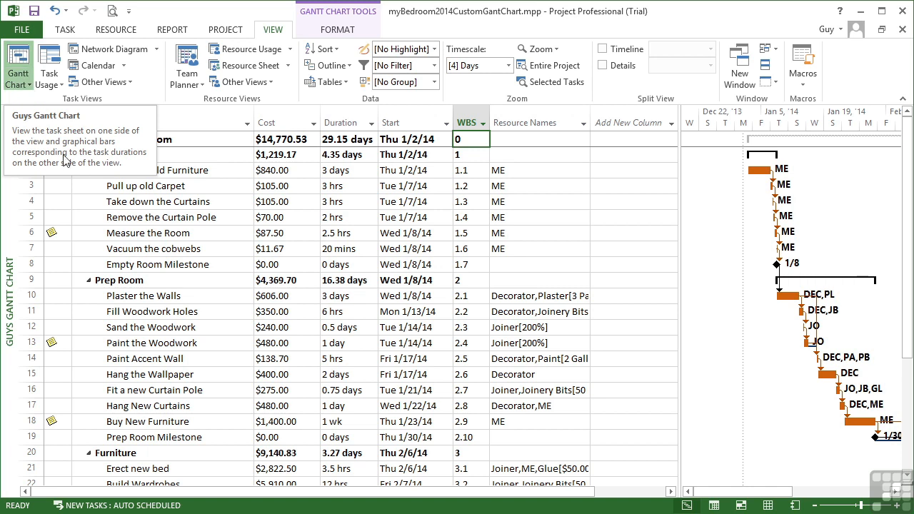
- View the project in the built-in Gantt Chart view and return to the custom Guys Gantt Chart view
click(20, 82)
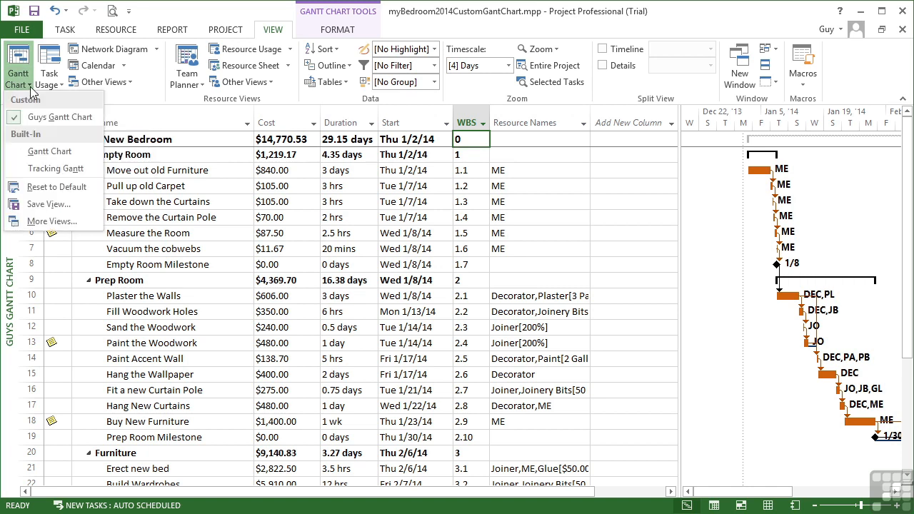
click(39, 152)
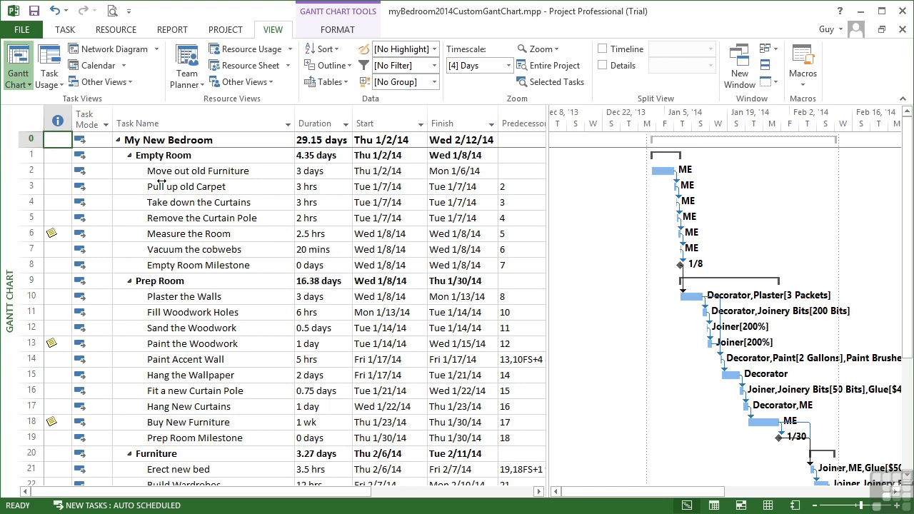
click(29, 85)
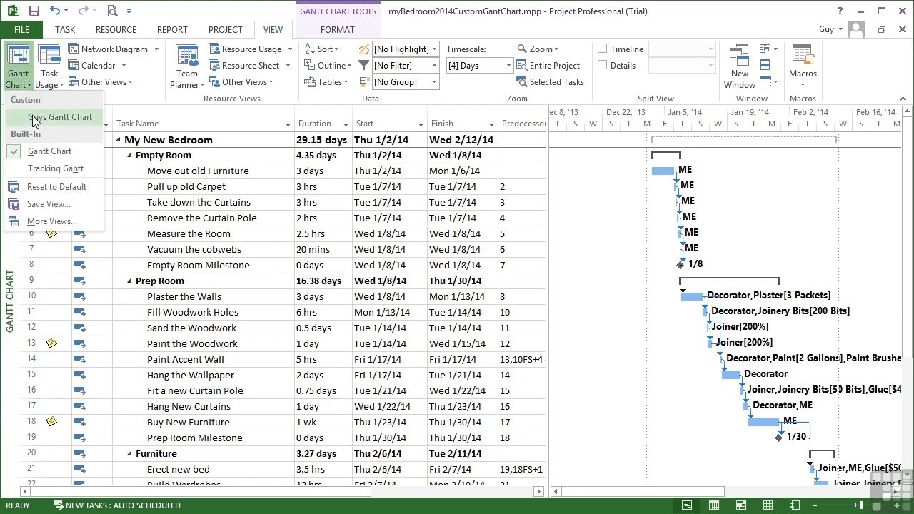
click(33, 118)
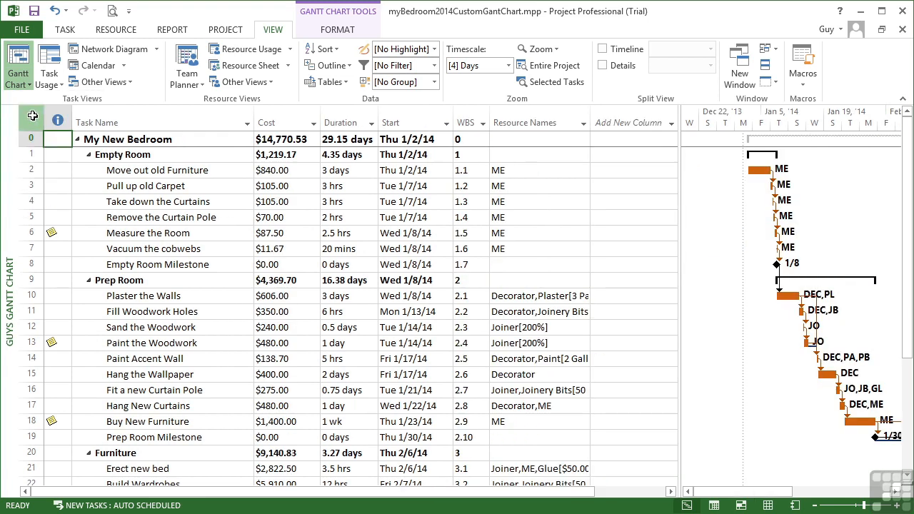
- Check which table is assigned in the Guys Gantt Chart view definition, accept the definition and apply the view
click(27, 84)
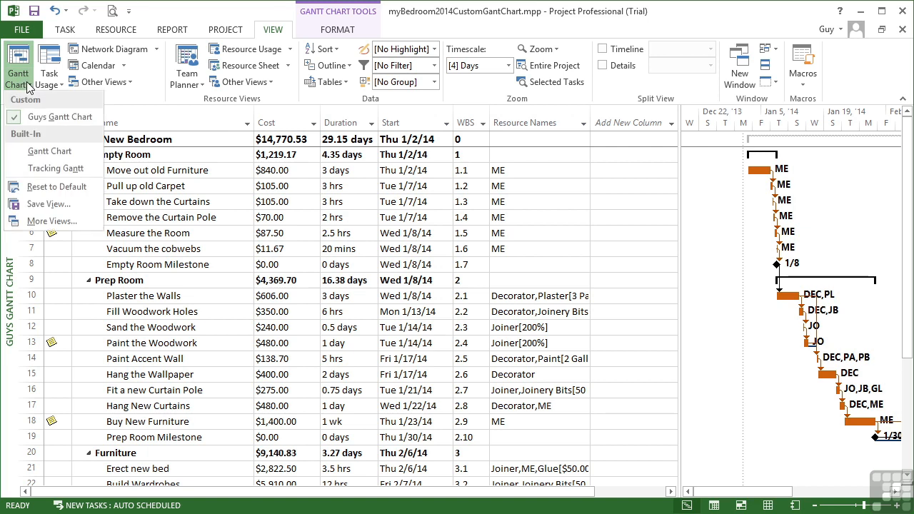
click(44, 222)
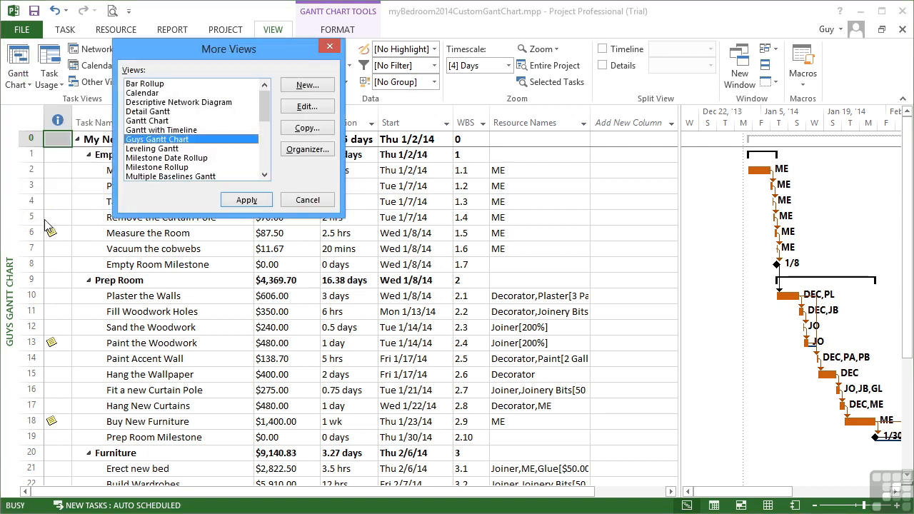
click(308, 107)
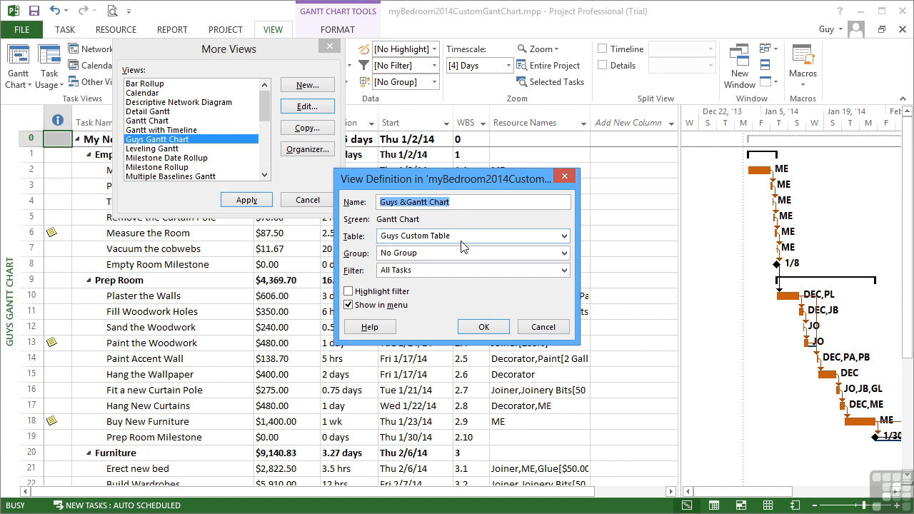
click(488, 329)
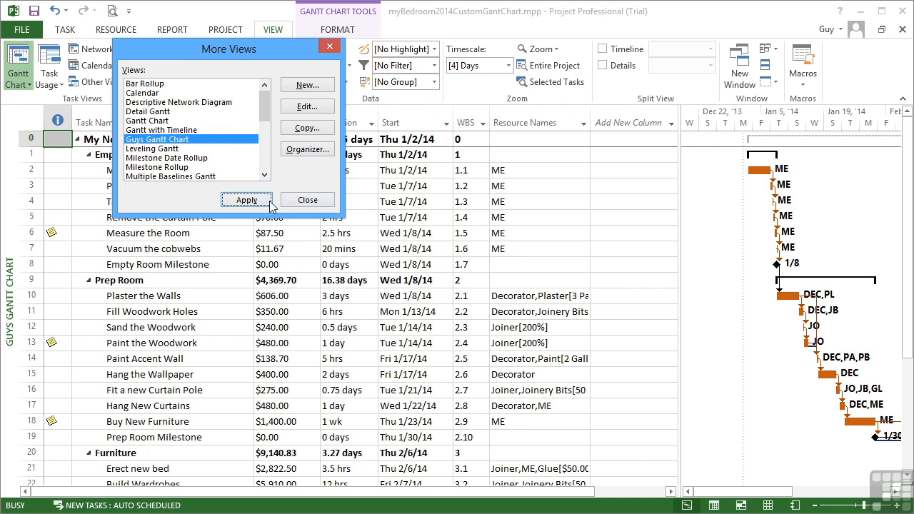
click(246, 200)
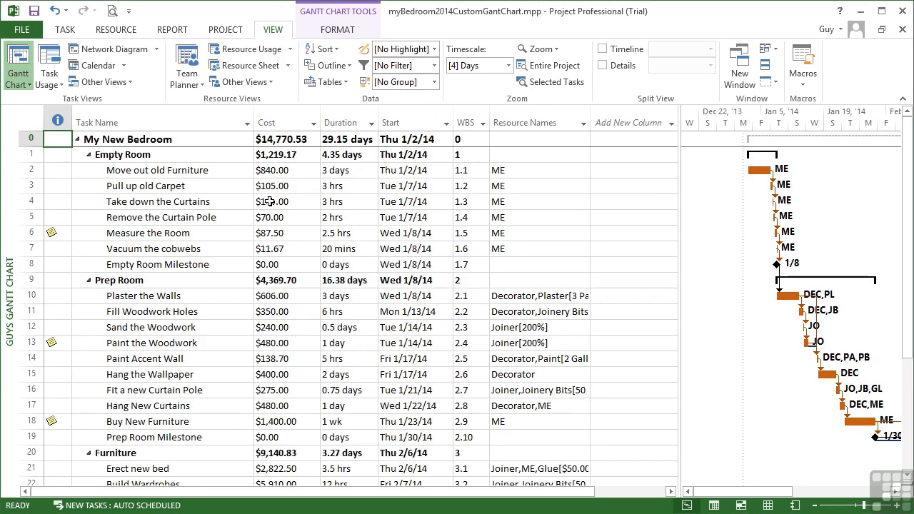